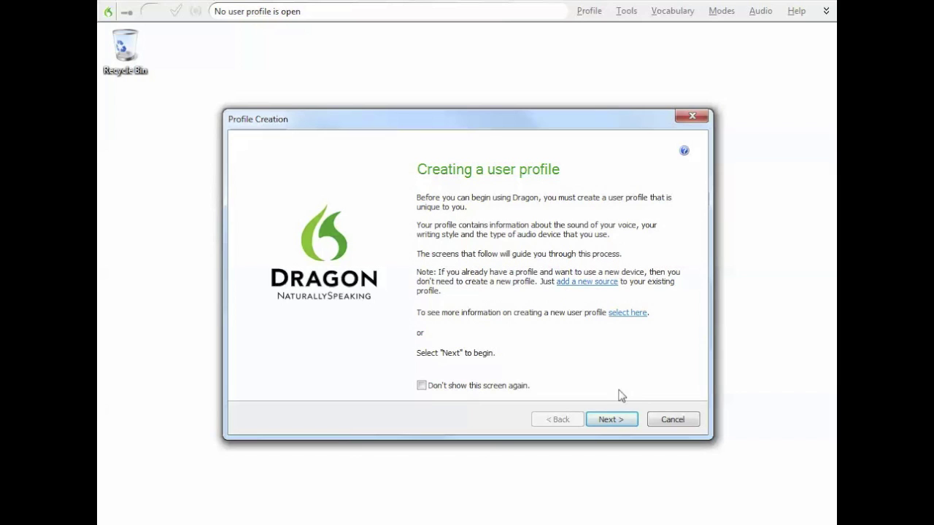
Begin creating a user profile and enter a unique profile name
left_click(606, 421)
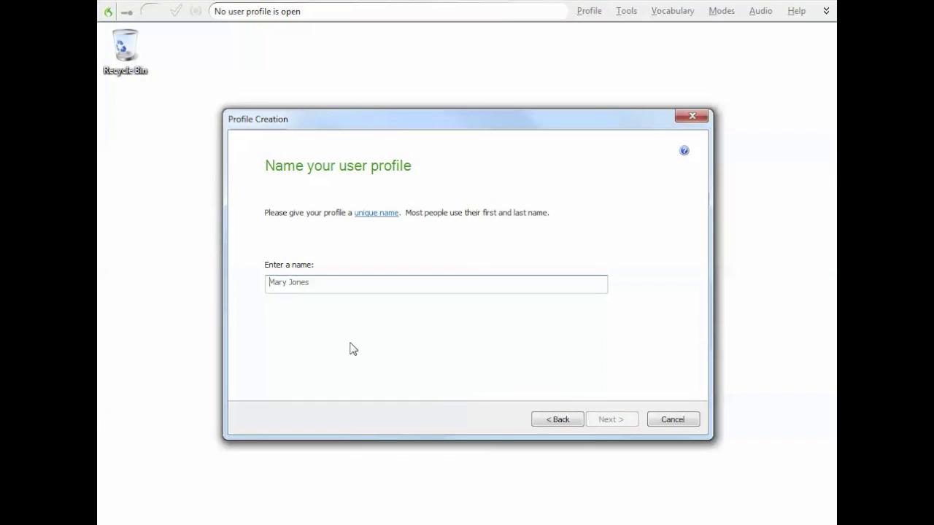
type("Brett")
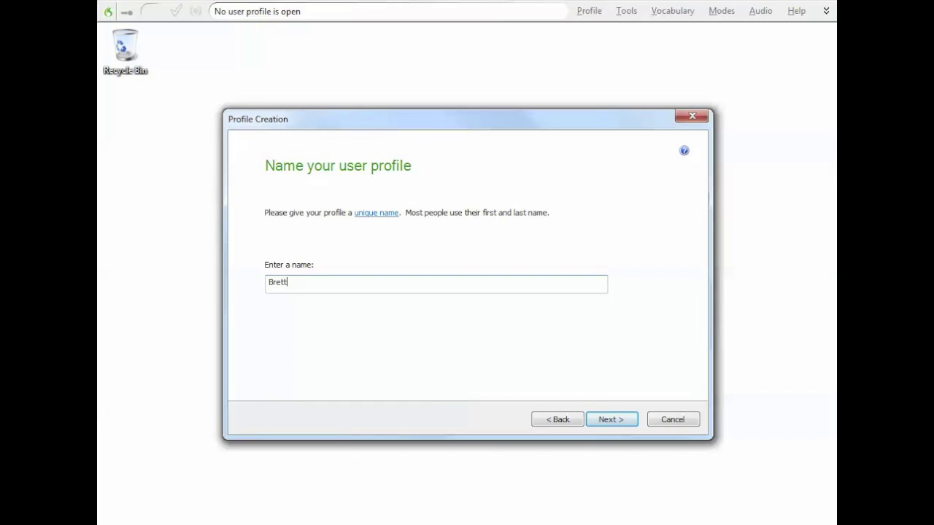
type(" VoiceRecognition")
left_click(613, 422)
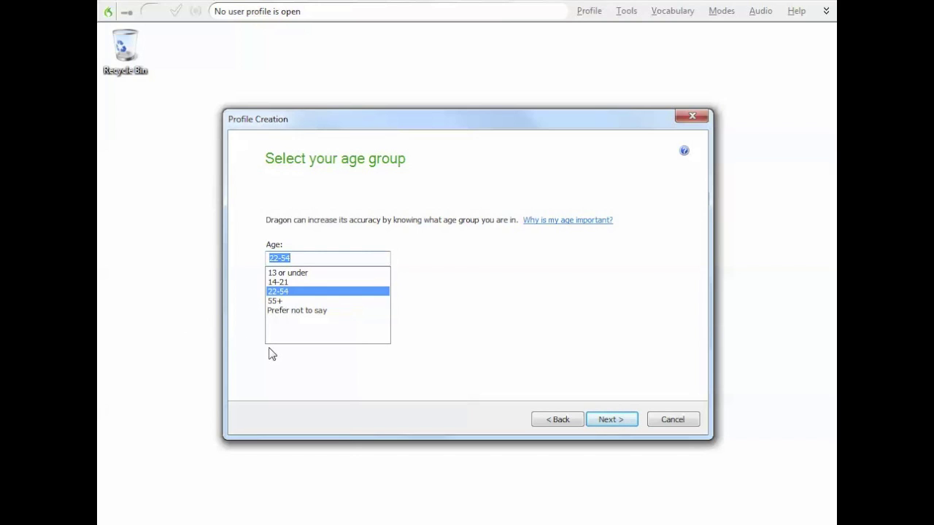
Create the profile with age group 22-54, region Australia and a USB microphone as the speech device
left_click(624, 420)
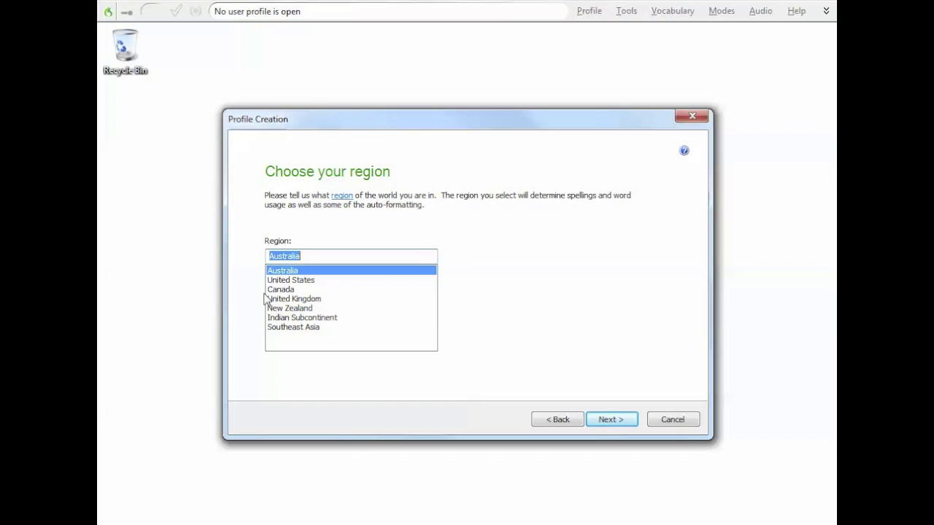
left_click(624, 422)
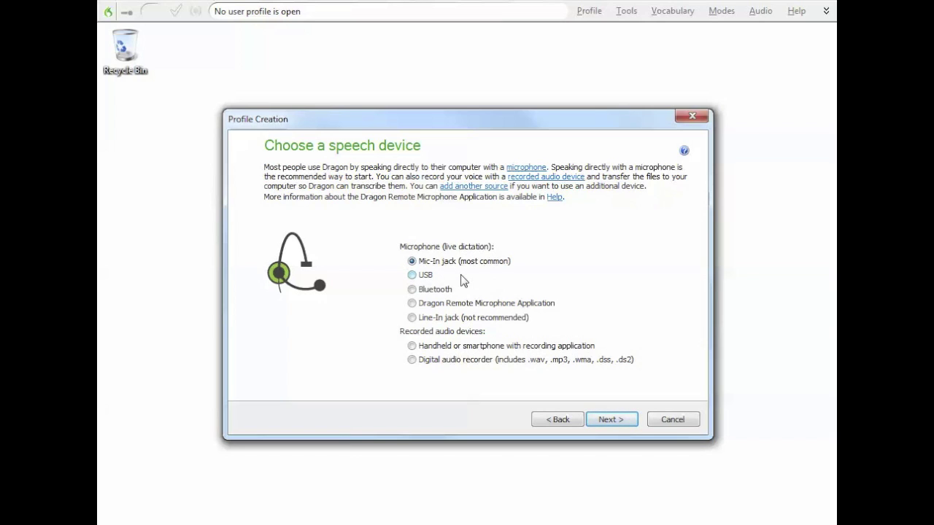
left_click(412, 276)
left_click(605, 424)
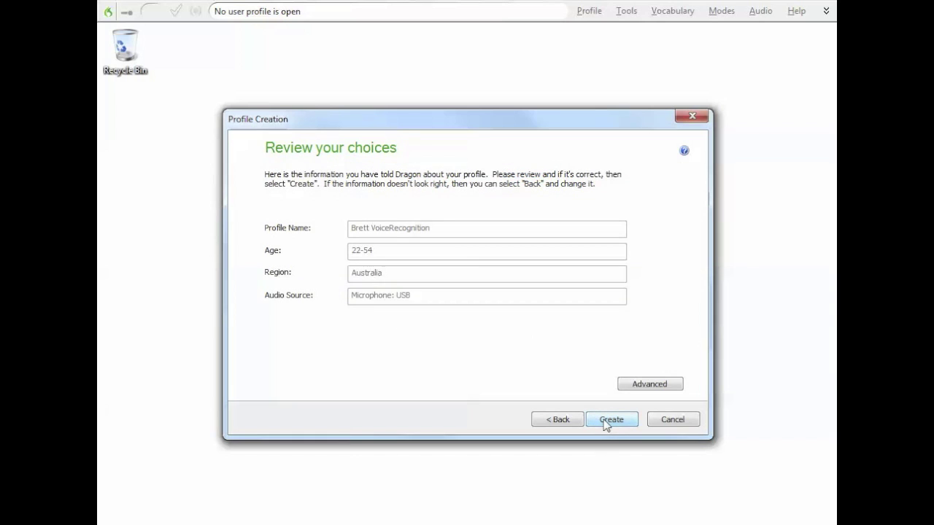
left_click(605, 422)
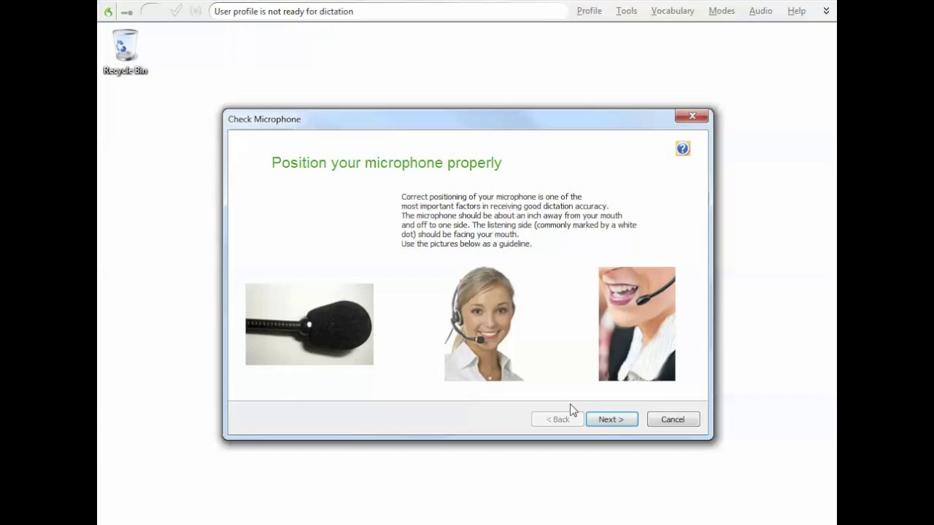
Complete the microphone volume check and the sound quality check by reading the displayed texts aloud
left_click(617, 423)
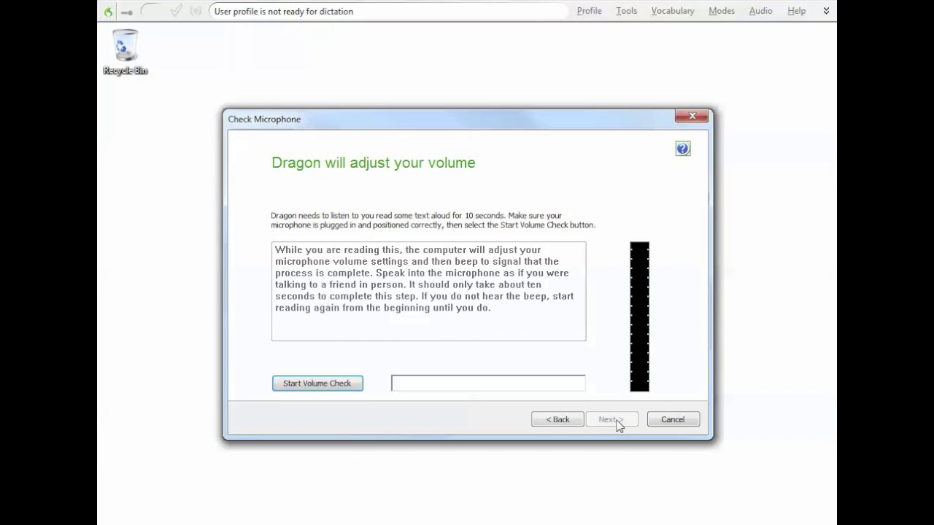
left_click(349, 389)
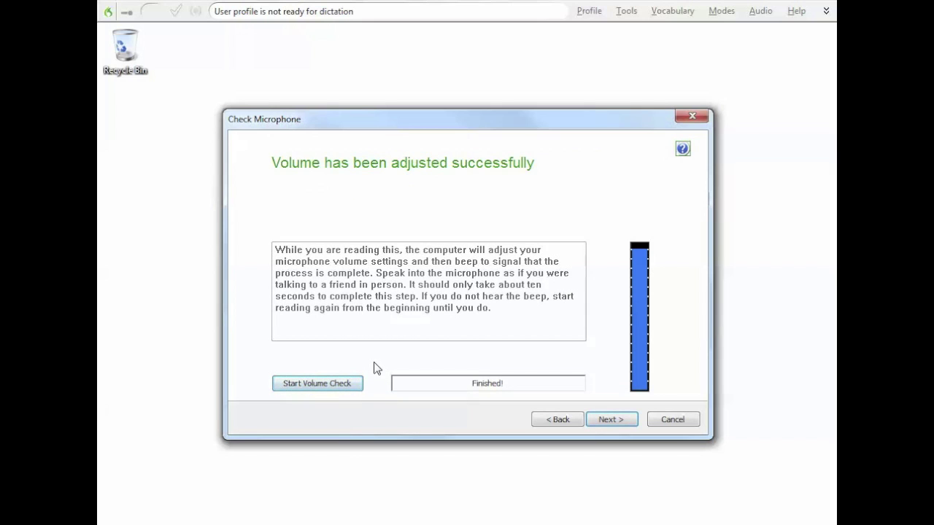
left_click(614, 428)
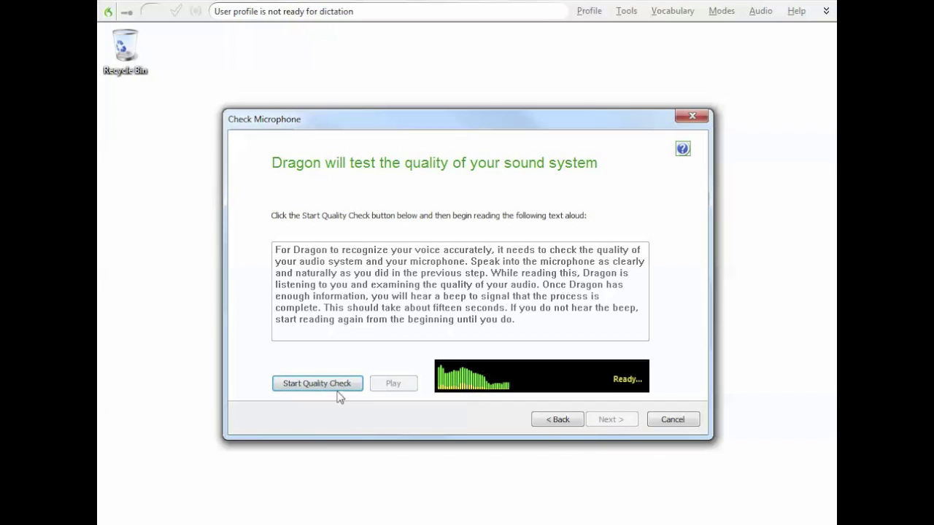
left_click(338, 386)
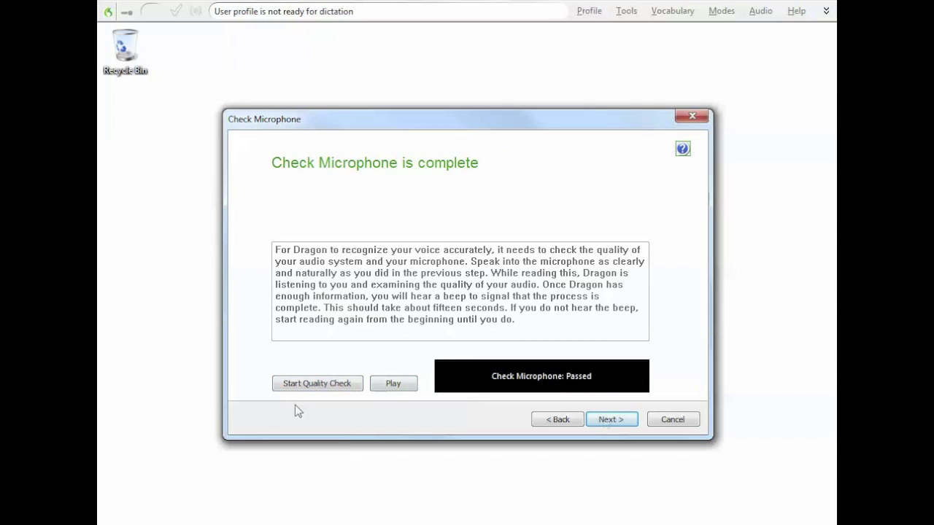
left_click(605, 420)
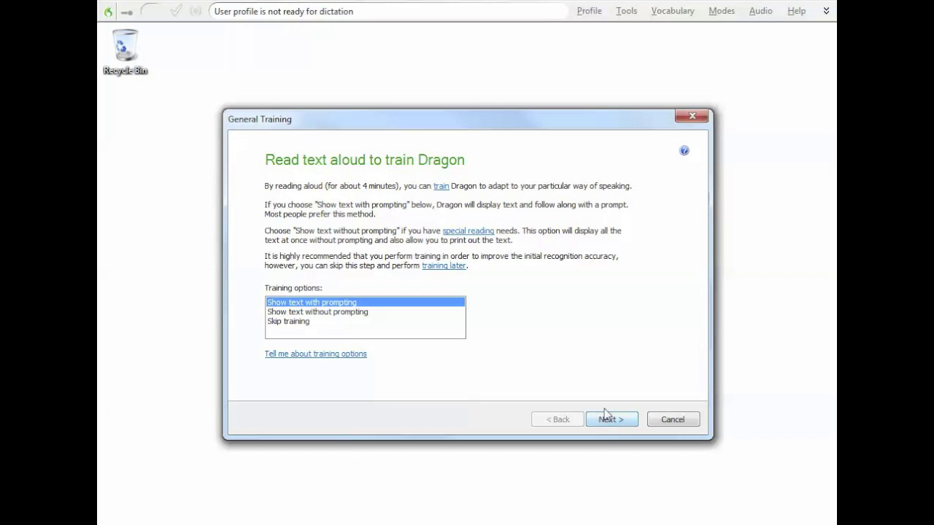
Start general training with prompting, read the welcome sentence aloud and choose "What to Expect from Speech Recognition" as the training text
left_click(606, 418)
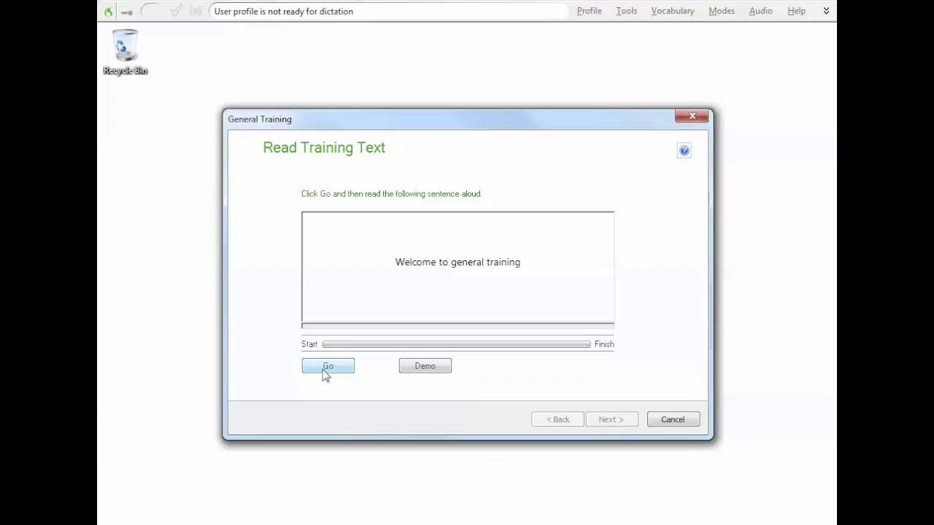
left_click(325, 371)
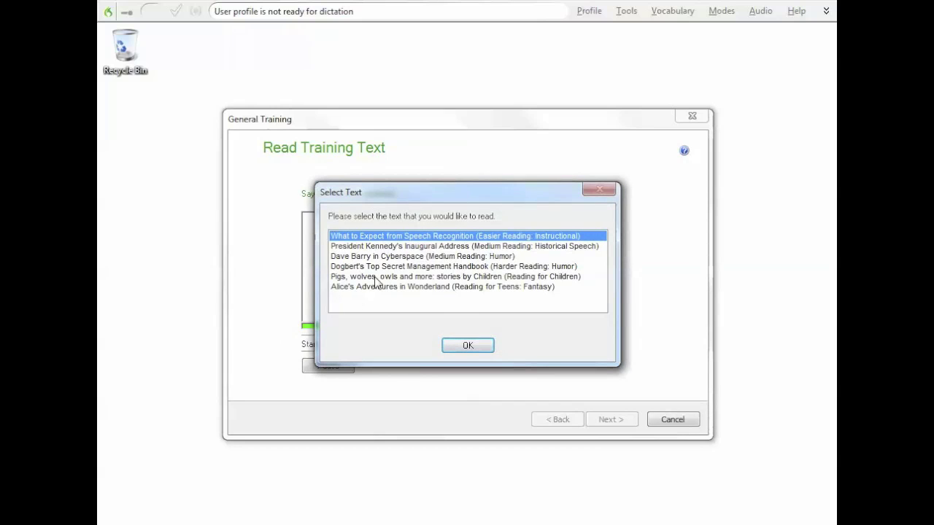
left_click(468, 348)
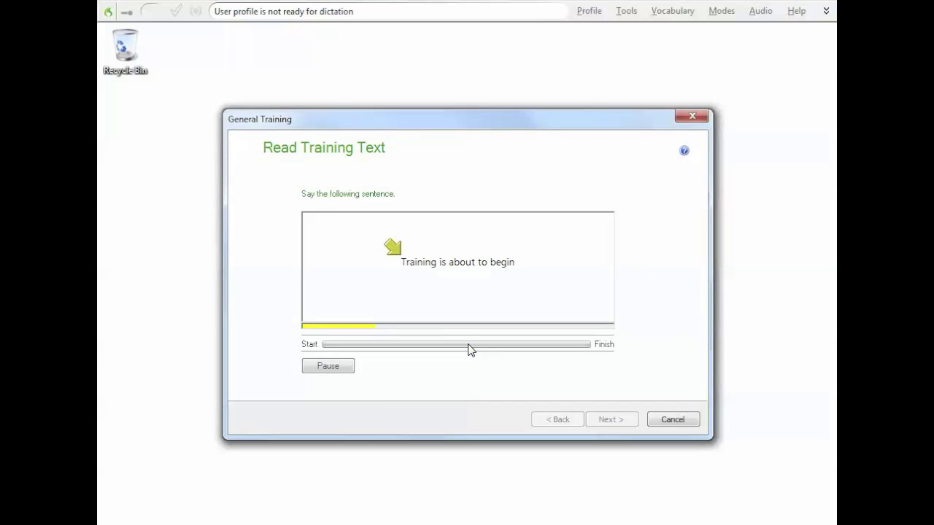
Read the opening training paragraphs aloud, pausing and resuming the training as needed
left_click(333, 369)
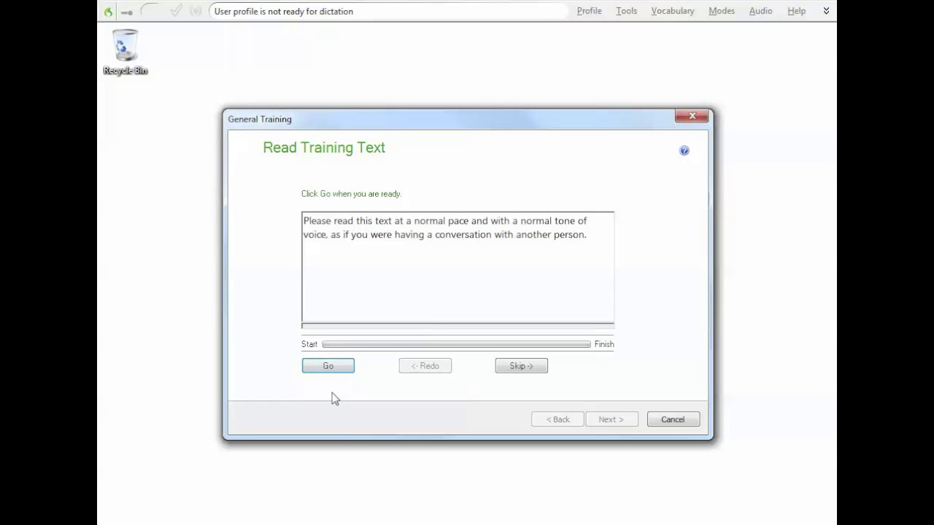
left_click(328, 367)
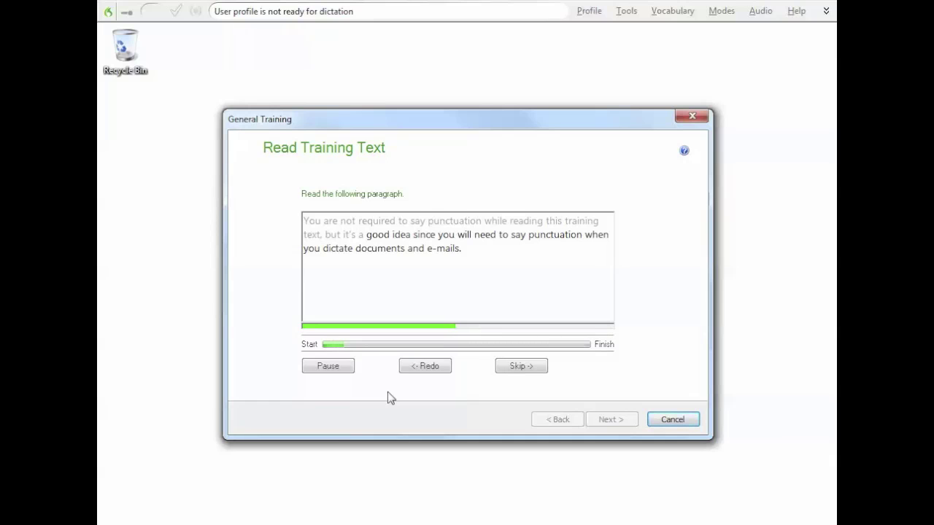
left_click(332, 370)
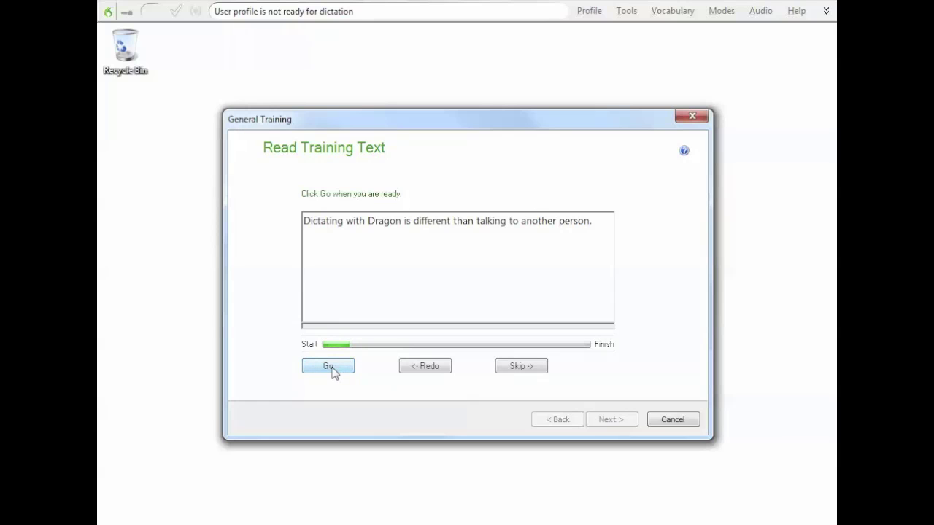
left_click(329, 368)
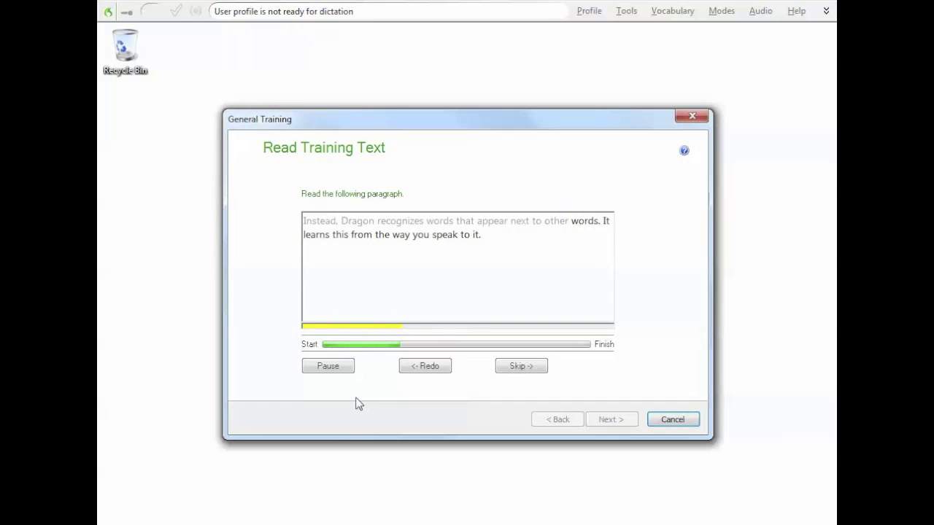
Pause and redo the paragraph starting "Instead, Dragon recognizes words", read the remaining text aloud and let the profile adapt to the training
left_click(312, 367)
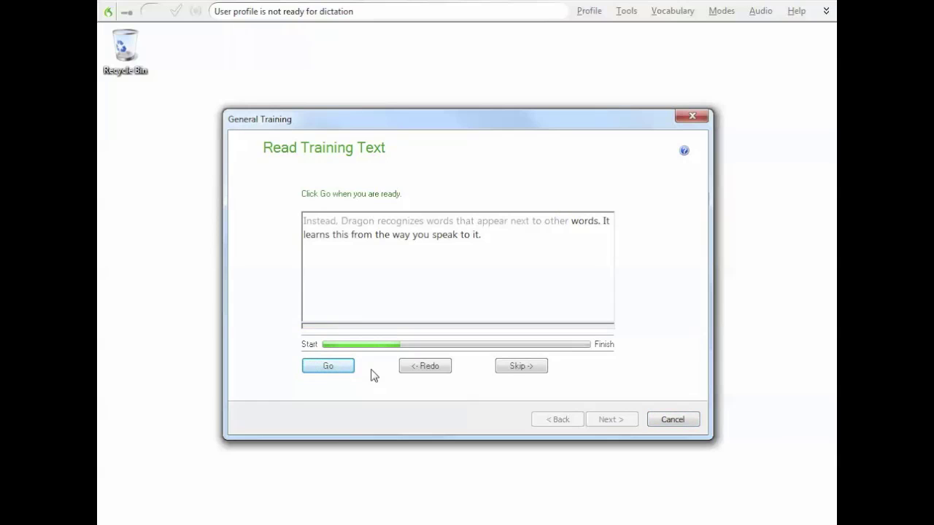
left_click(431, 367)
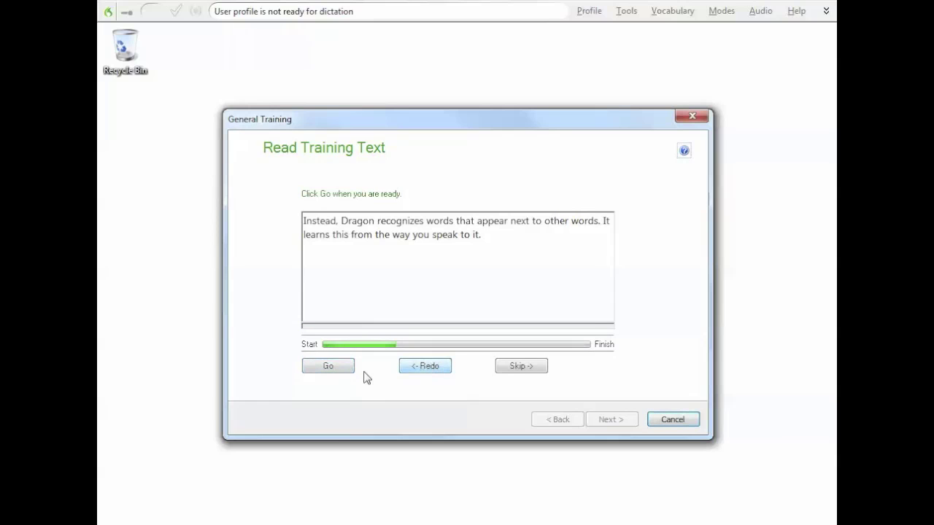
left_click(342, 372)
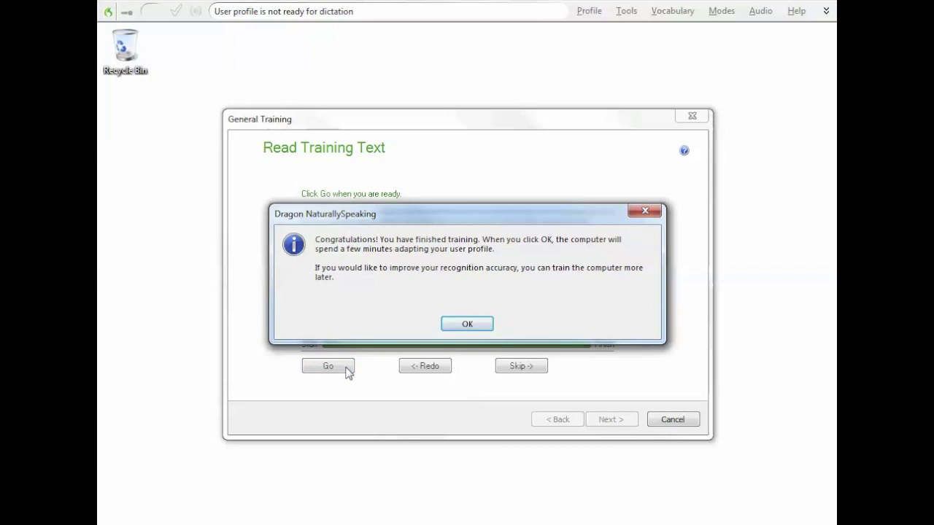
left_click(465, 329)
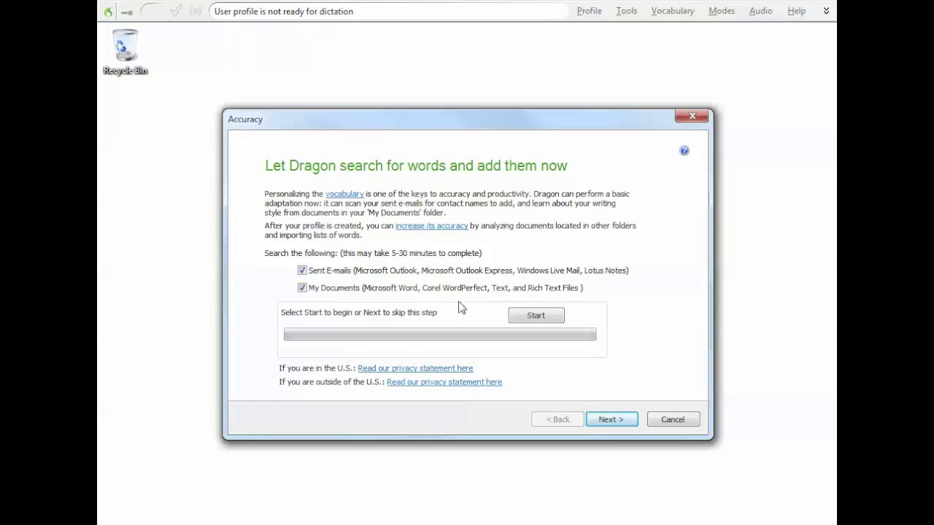
Exclude Sent E-mails and My Documents from the vocabulary search and skip the search
left_click(302, 270)
left_click(302, 288)
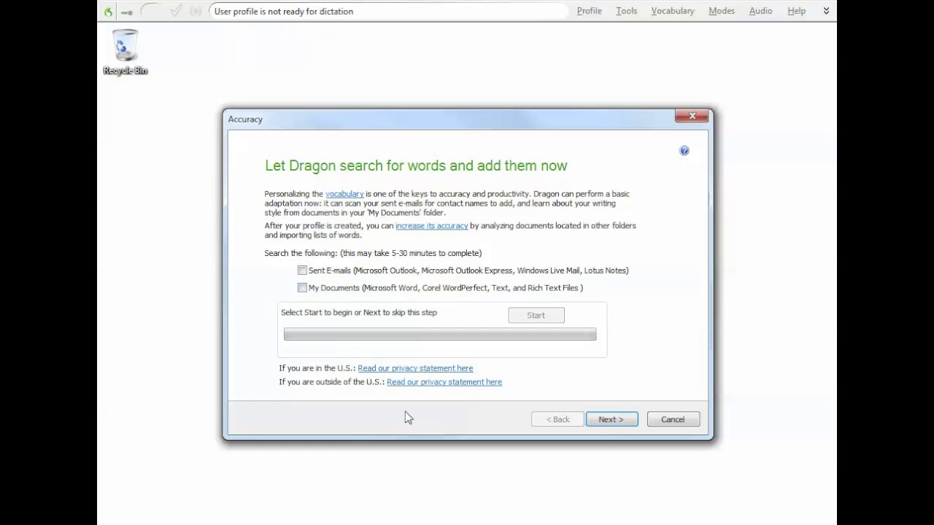
left_click(602, 421)
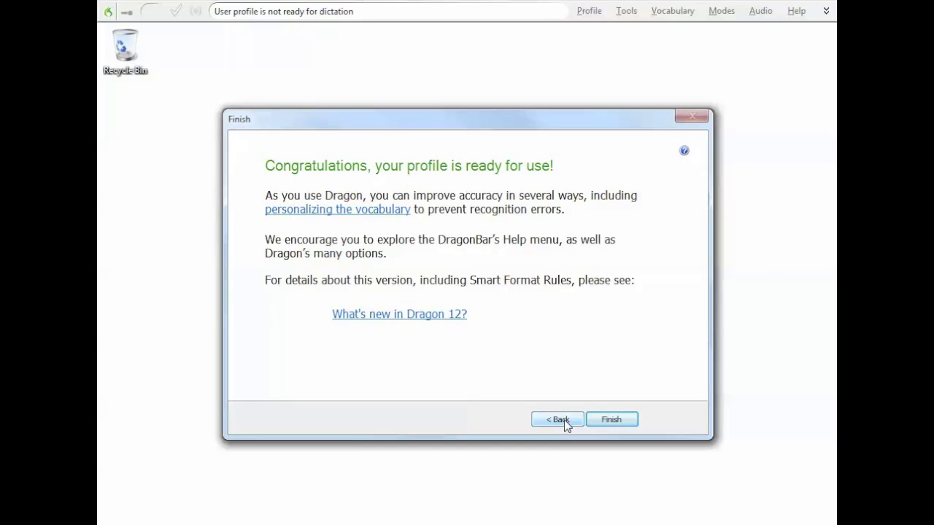
Finish the profile setup and close the Interactive Tutorial
left_click(610, 423)
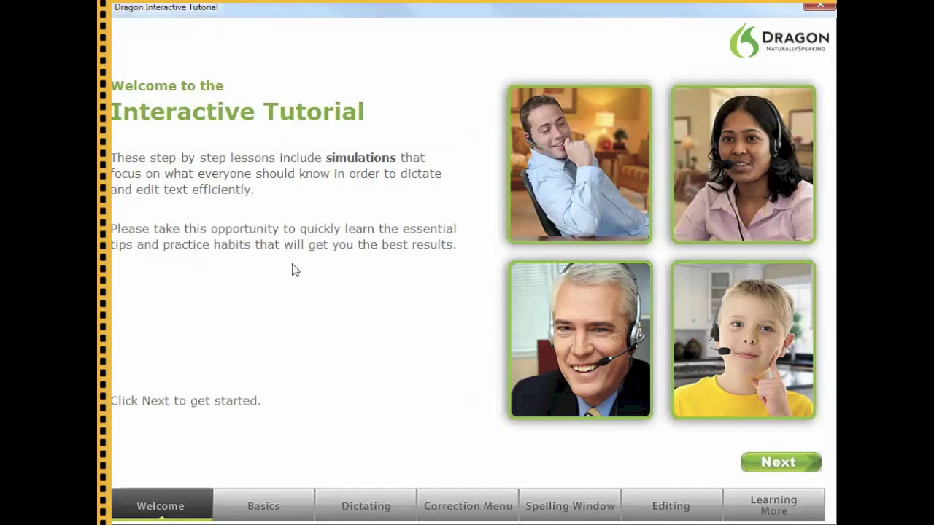
left_click(811, 15)
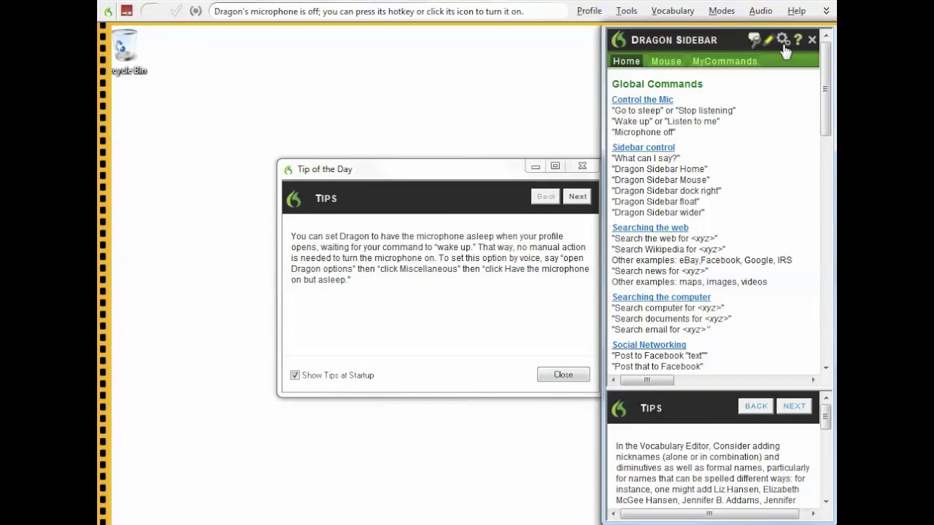
left_click(796, 11)
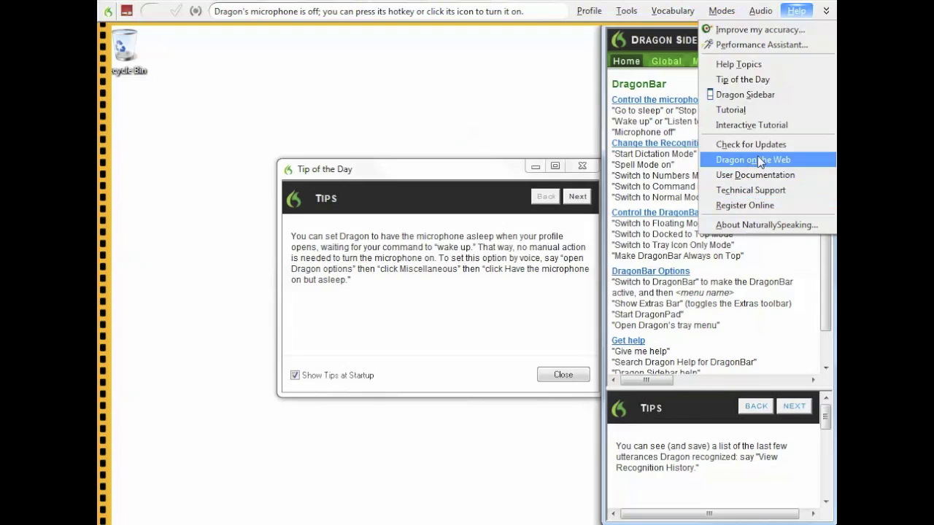
left_click(443, 165)
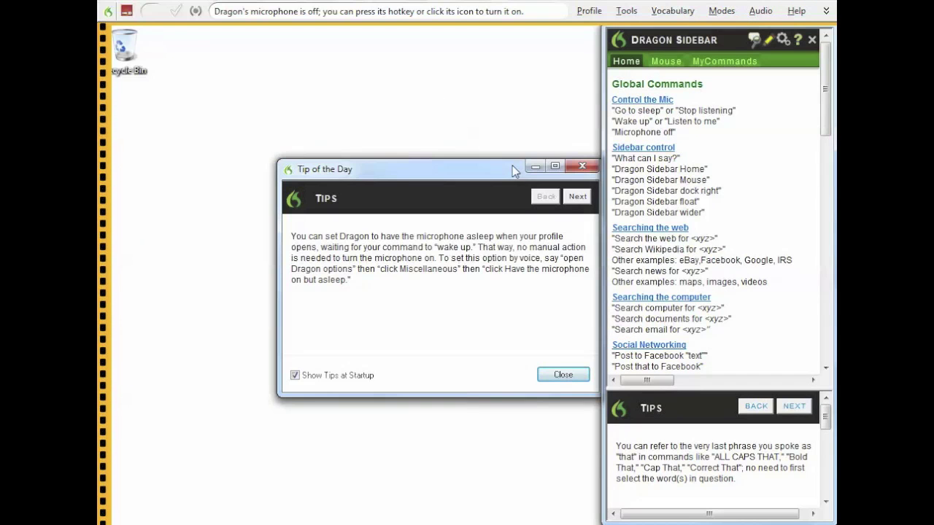